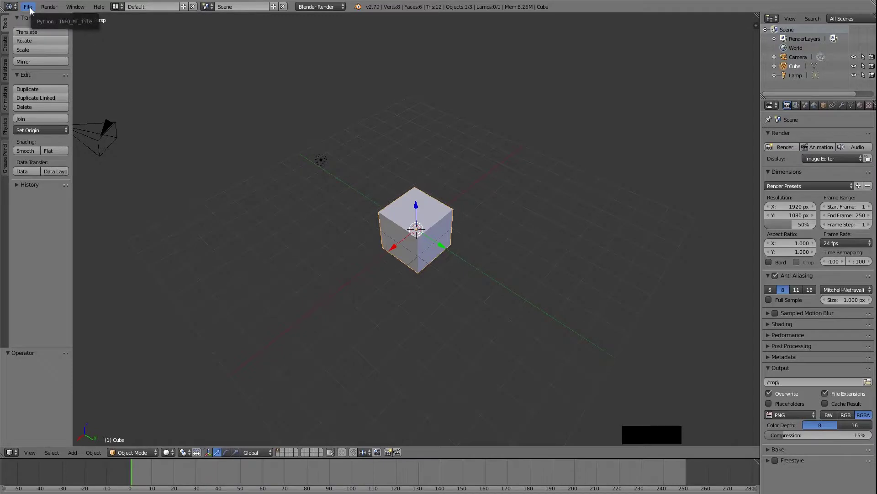
Start a new file with the default startup scene
click(28, 7)
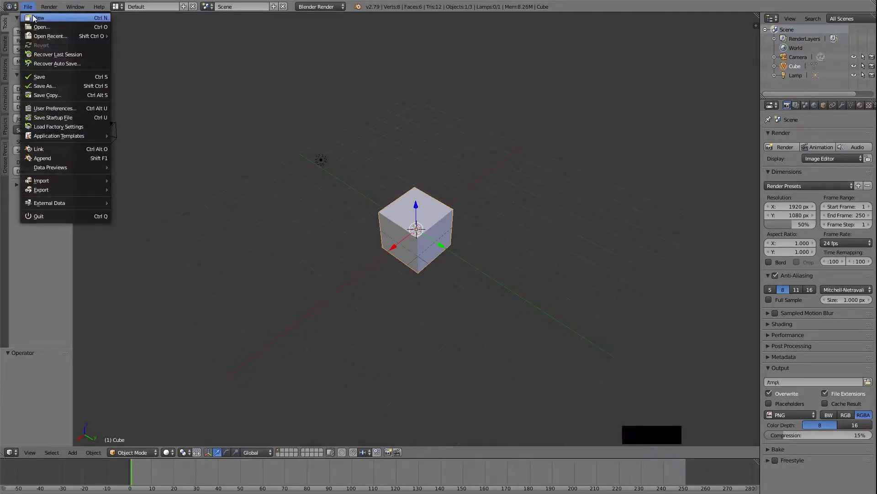
click(33, 18)
click(33, 23)
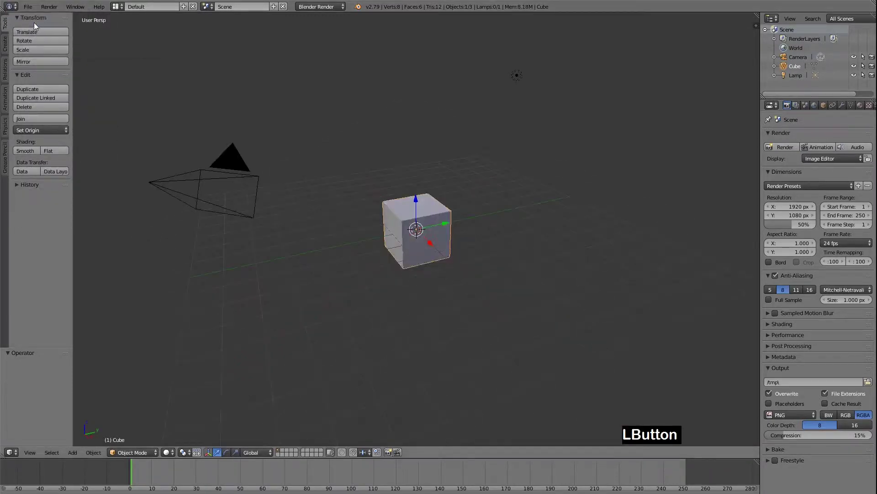
middle_drag(461, 288, 385, 300)
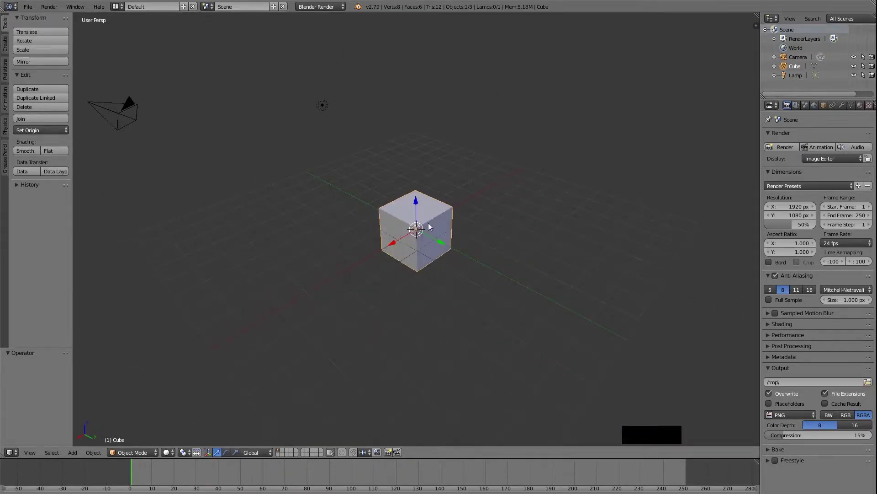
right_click(429, 226)
key(Tab)
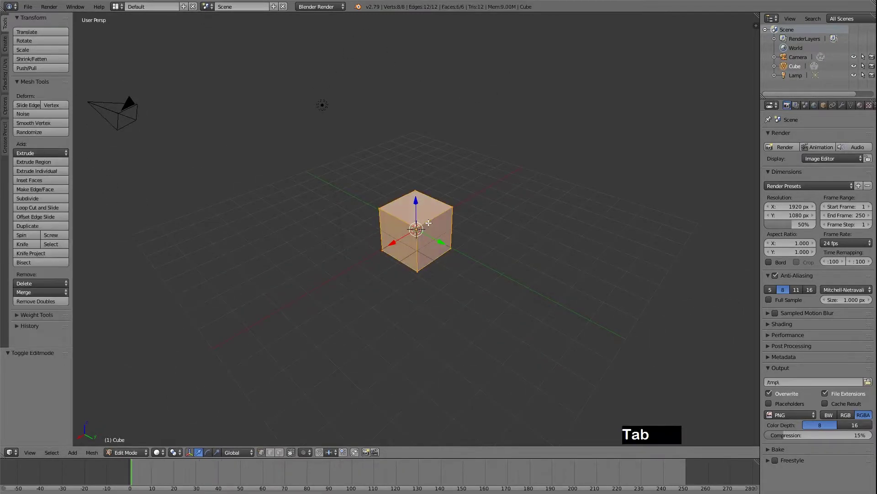
key(Tab)
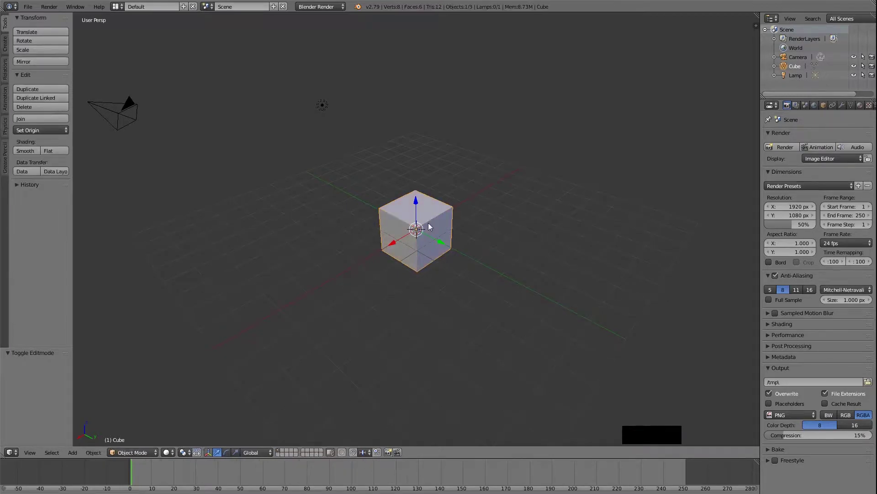
Delete every object in the default scene, including the cube, camera and lamp
key(a)
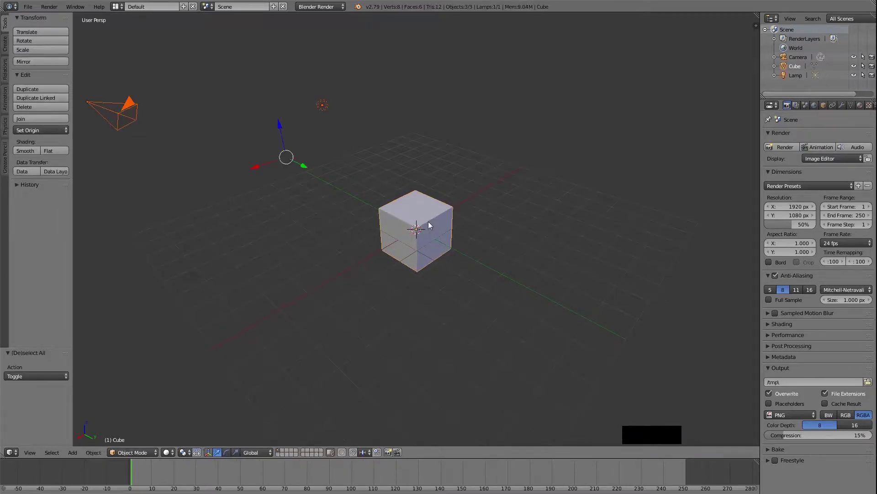
key(Delete)
key(Return)
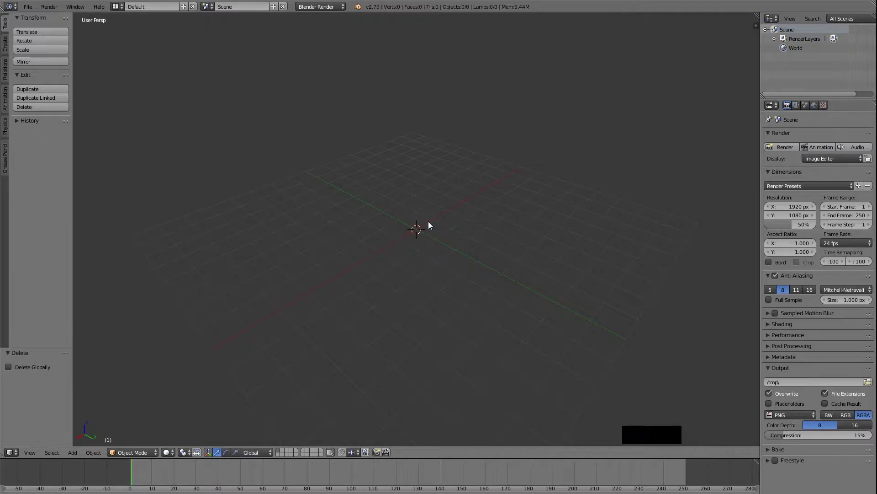
Add a new mesh cube at the scene origin
key(shift+a)
mouse_move(428, 222)
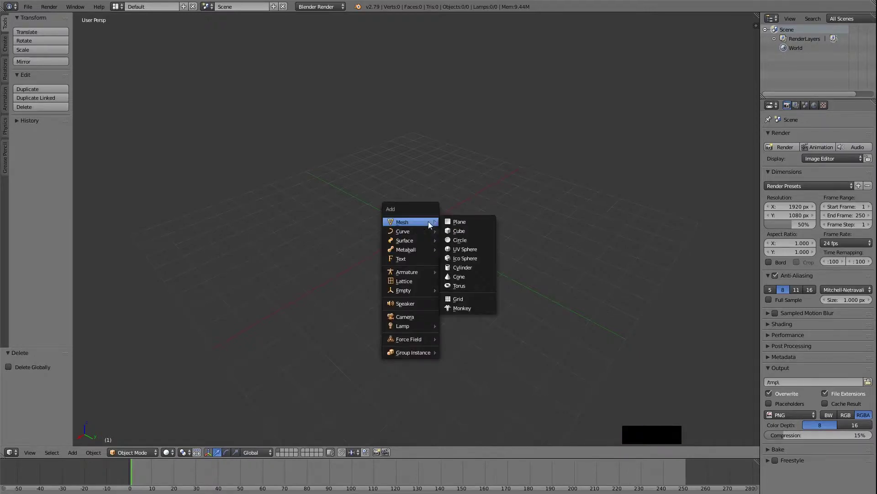
click(453, 230)
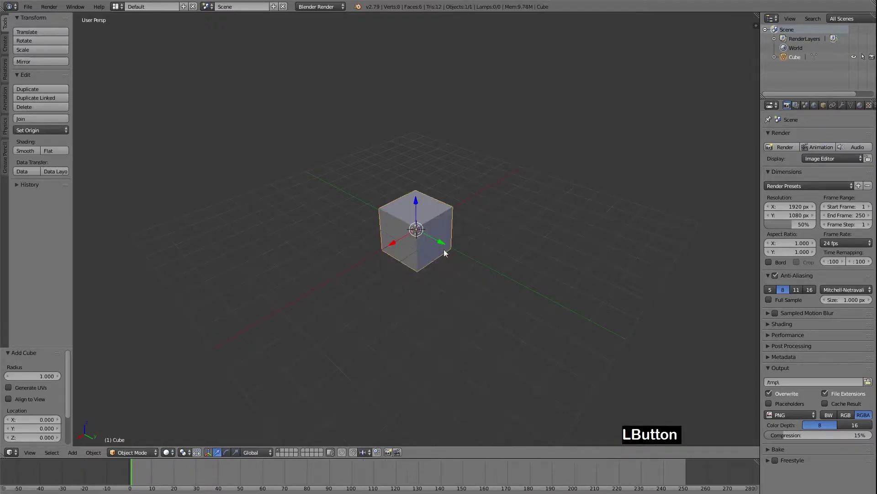
Subdivide the whole cube with one cut in Edit Mode, using face selection mode
mouse_move(441, 302)
middle_down()
mouse_move(434, 280)
mouse_move(441, 306)
middle_up()
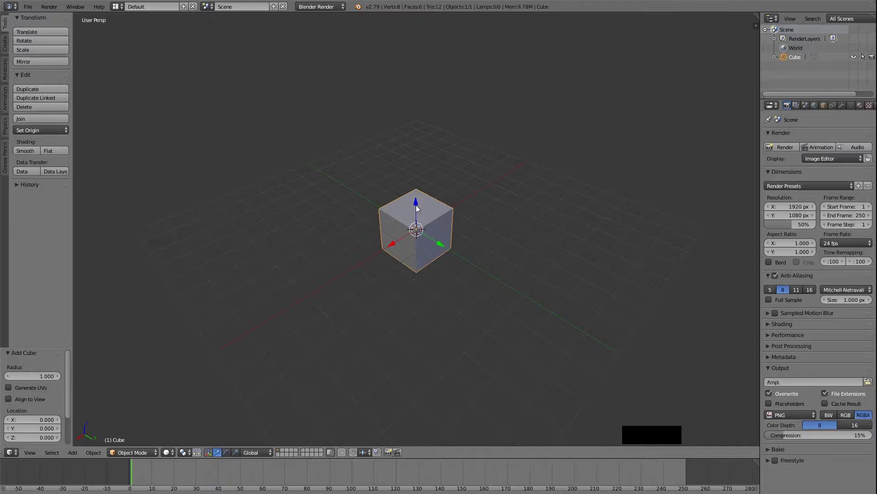
right_click(431, 232)
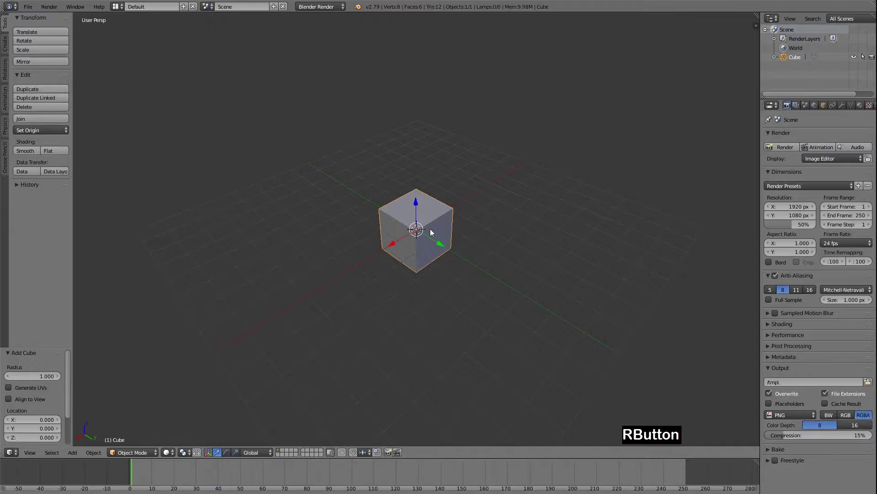
key(Tab)
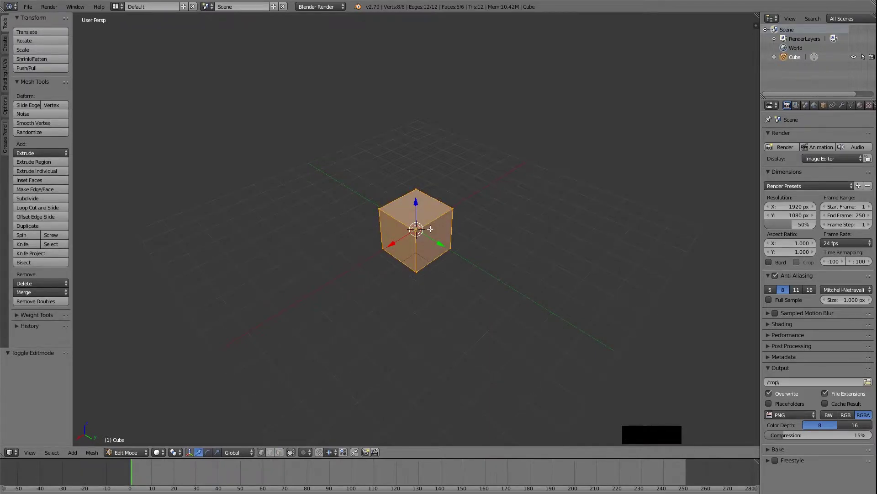
click(279, 452)
key(space)
text(sub)
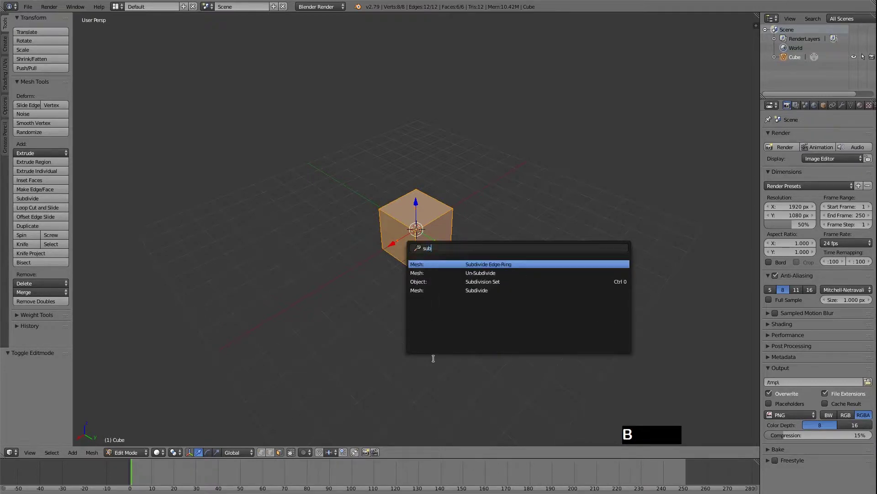
key(Down)
key(Return)
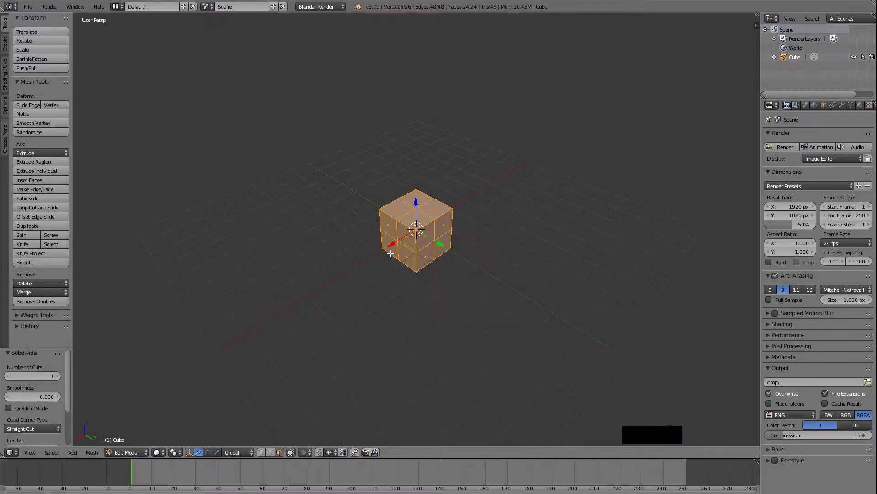
Extrude only the lower quarter face nearest -Y on the cube's +X side by 1 unit
key(a)
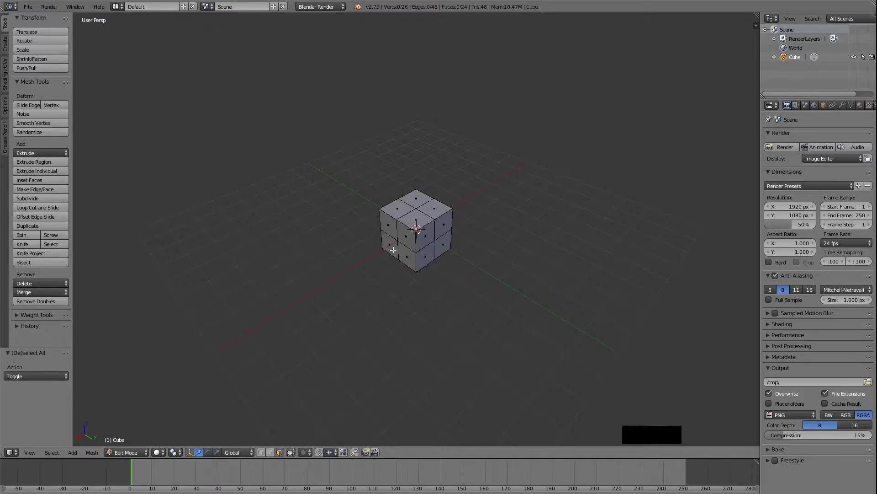
right_click(392, 248)
key(e)
key(1)
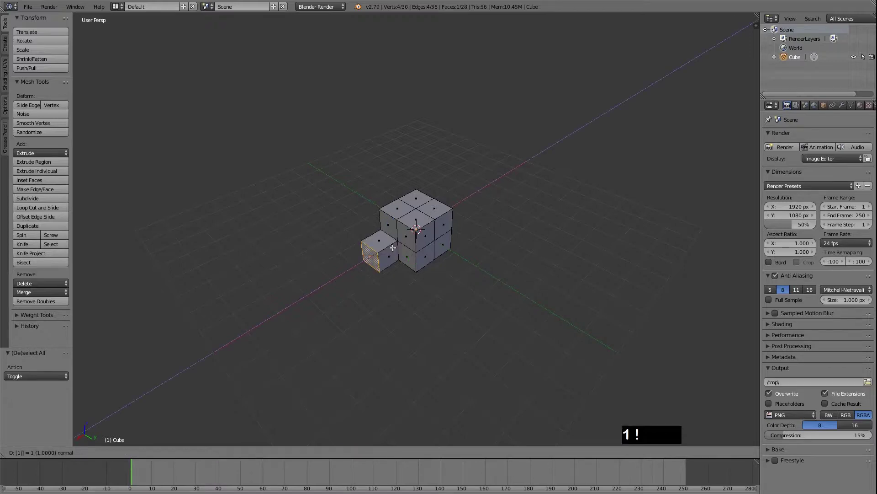
key(KP_Enter)
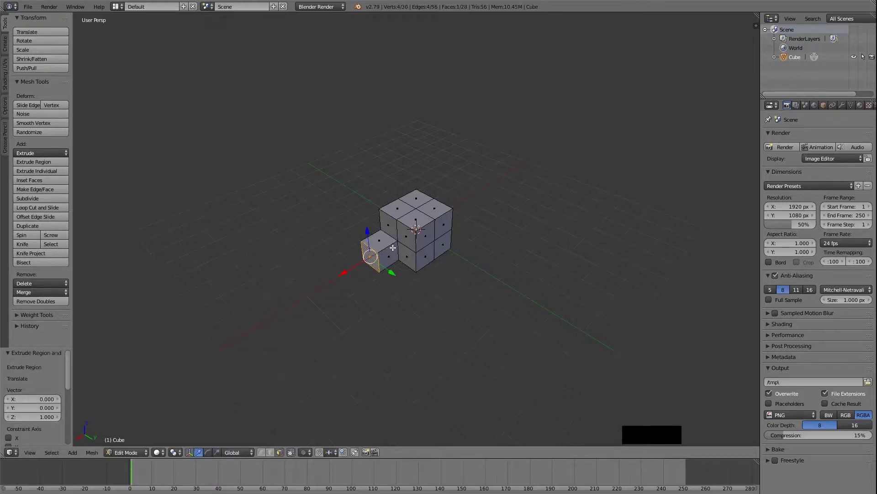
Extrude the lower quarter face nearest -X on the cube's +Y side by 2 units
right_click(442, 244)
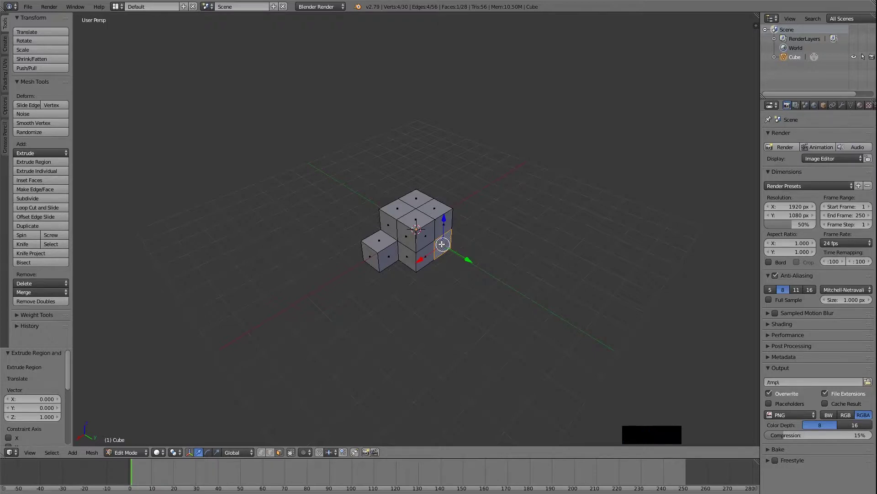
text(e2)
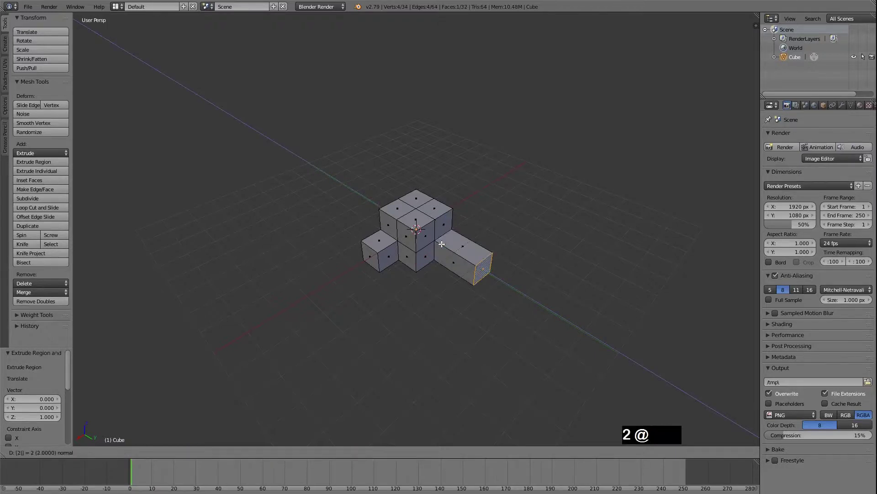
key(Return)
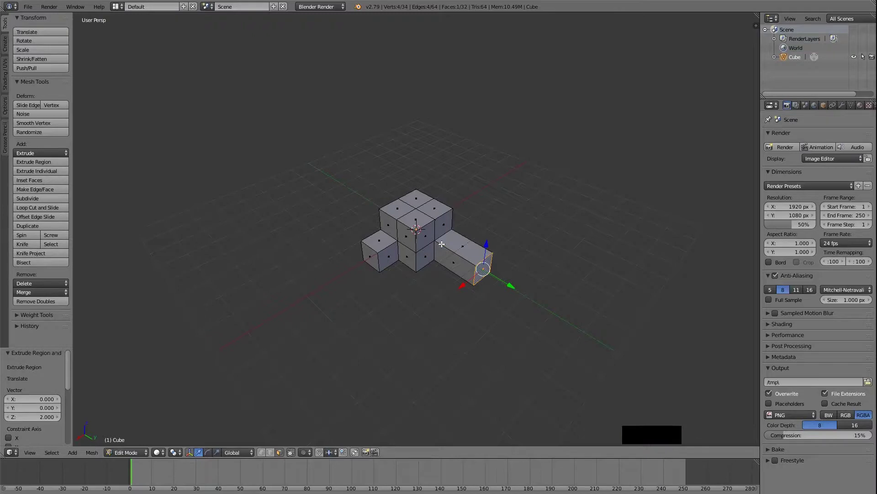
Extrude the top quarter face at the -X, -Y corner by 3 units and return to Object Mode with the object selected
right_click(417, 198)
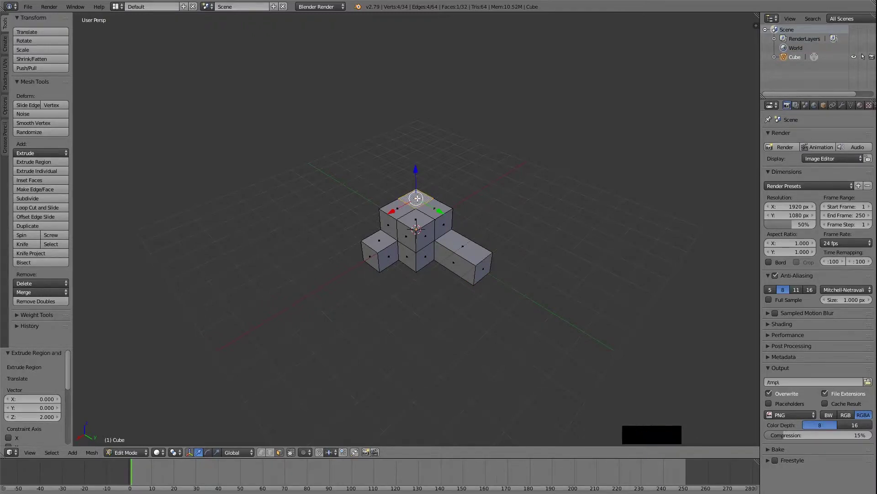
key(e)
key(3)
key(Return)
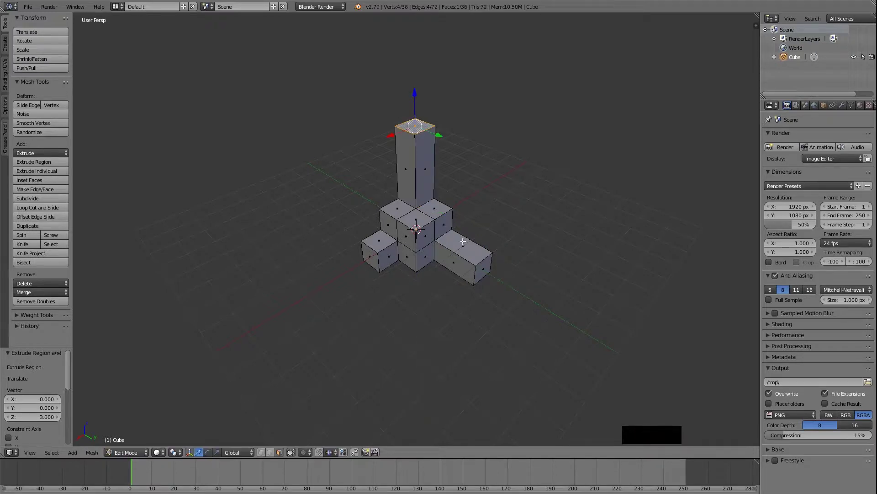
key(a)
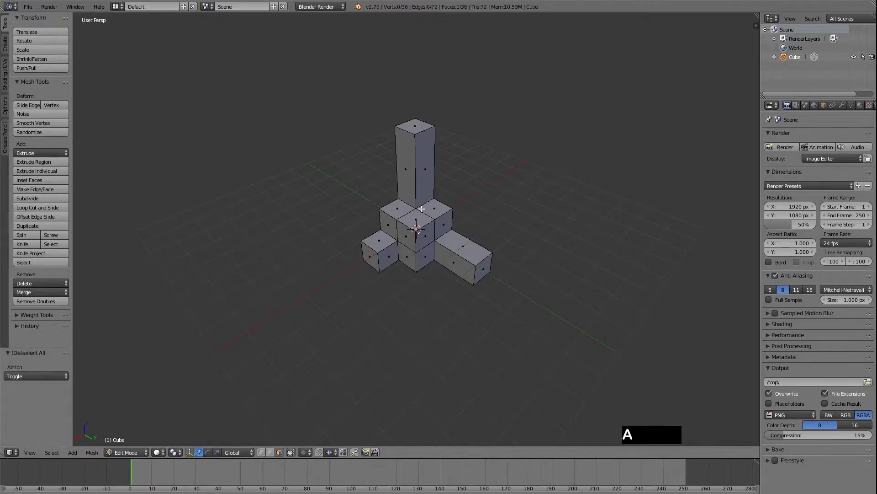
key(Tab)
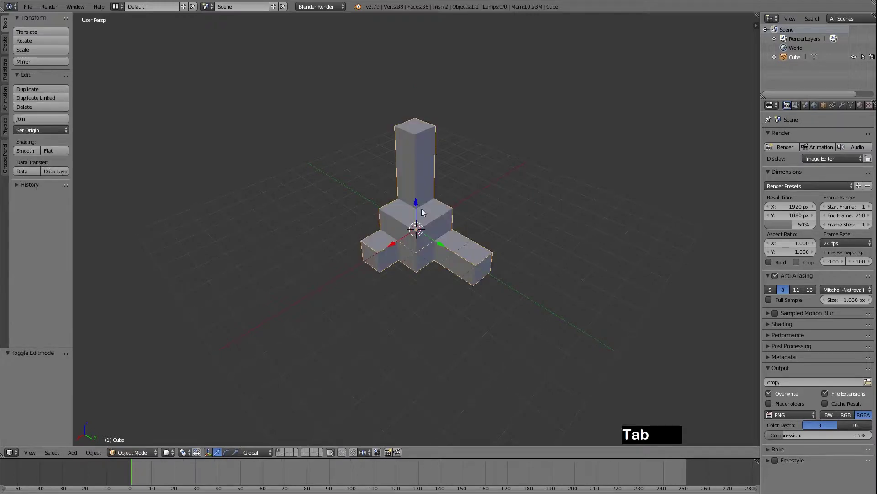
right_click(431, 221)
Save the scene to the D: drive over the existing file rhcoord.blend
click(28, 6)
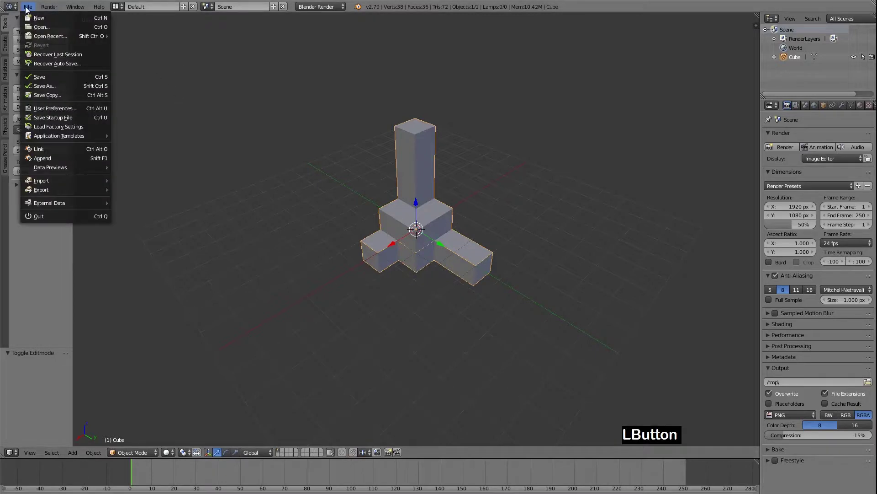
click(39, 77)
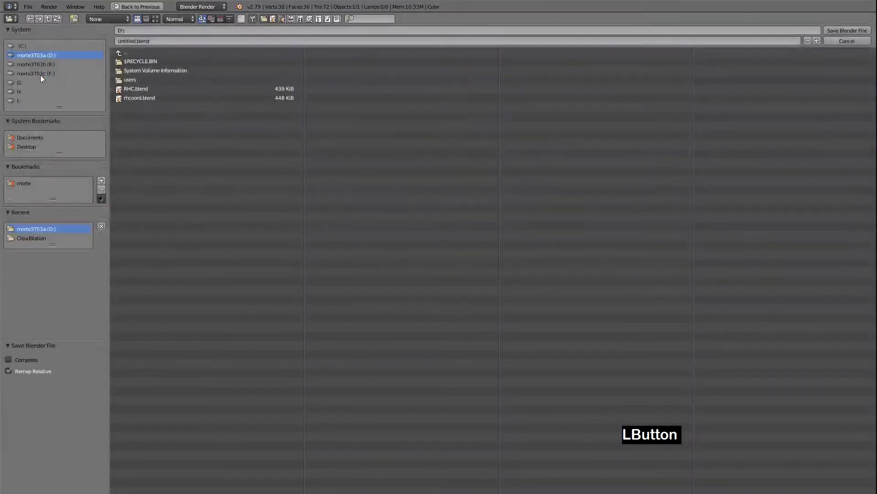
click(139, 98)
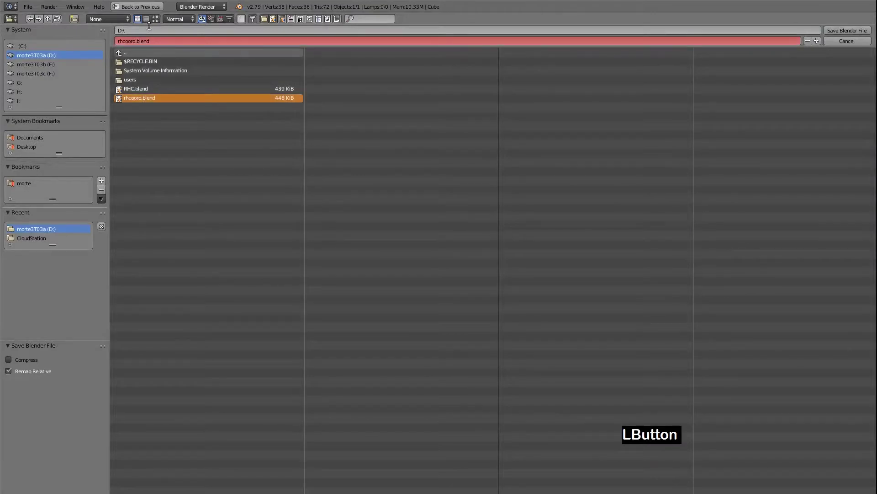
click(861, 31)
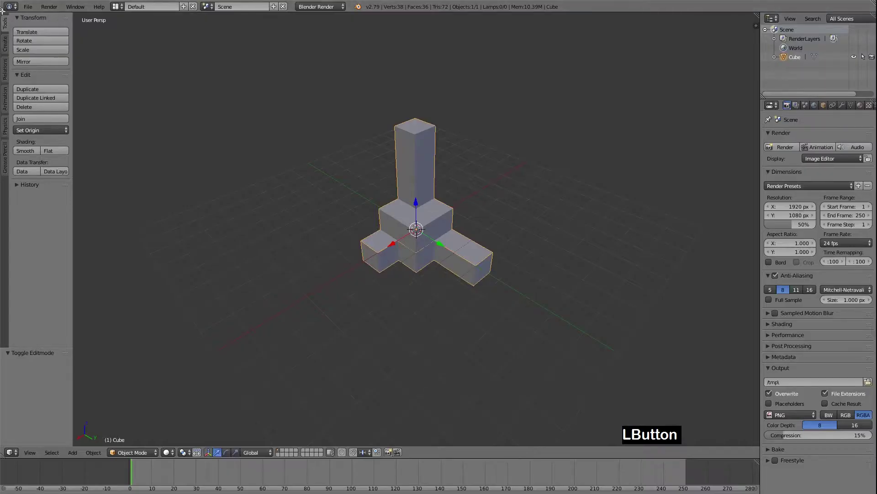
Export to D:\ as FBX over rhcoord_xtransform.fbx, with Selected Objects enabled, only the Mesh type included and the experimental Apply Transform option on
click(27, 6)
mouse_move(41, 190)
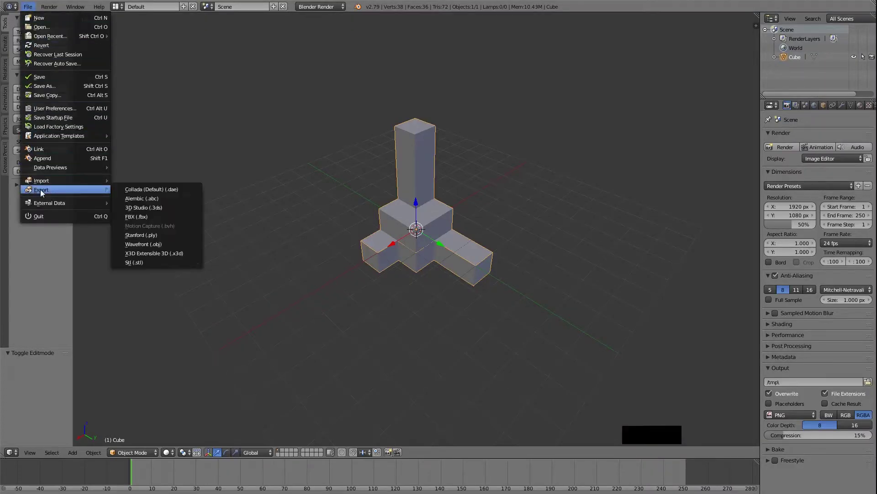
click(157, 219)
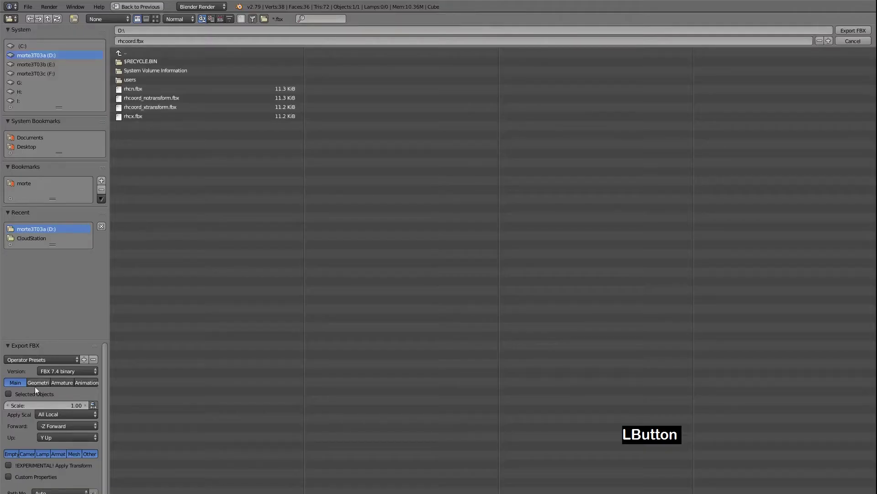
drag(57, 339, 62, 270)
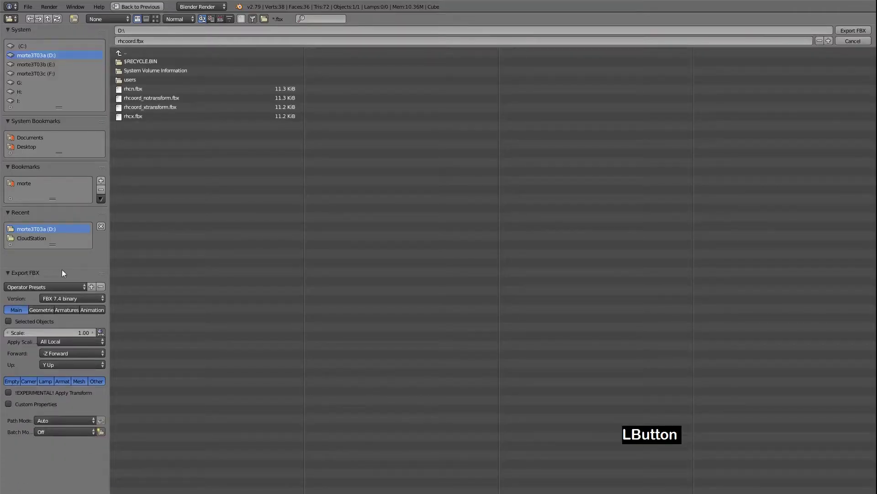
click(18, 322)
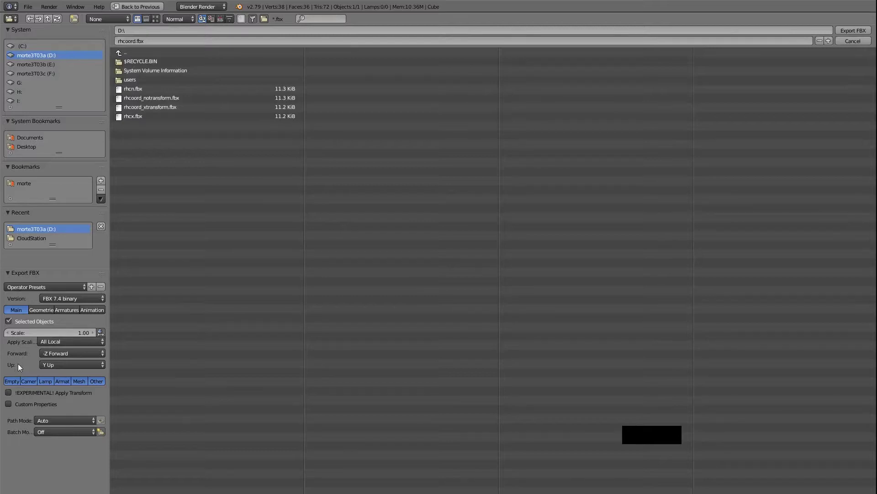
shift+click(79, 382)
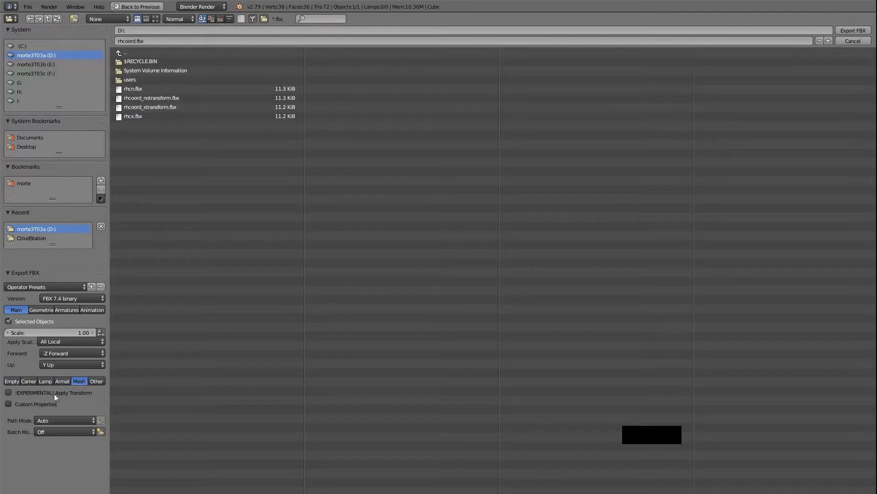
click(9, 392)
click(159, 106)
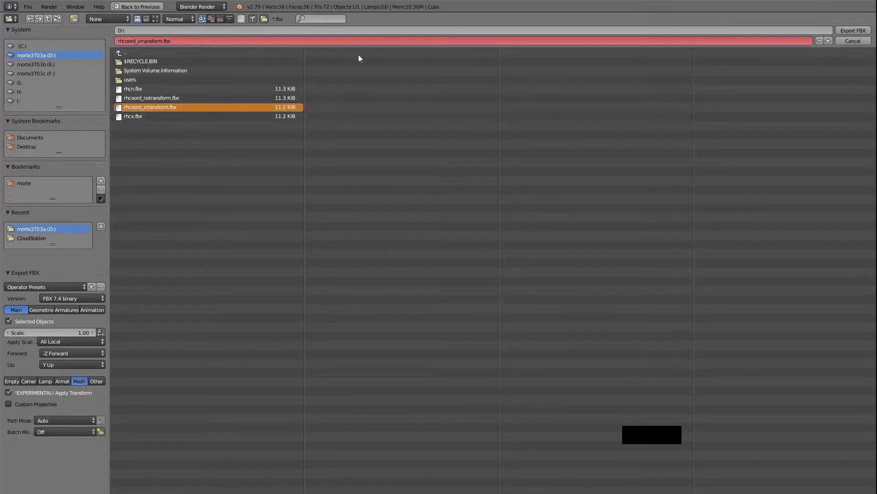
click(869, 31)
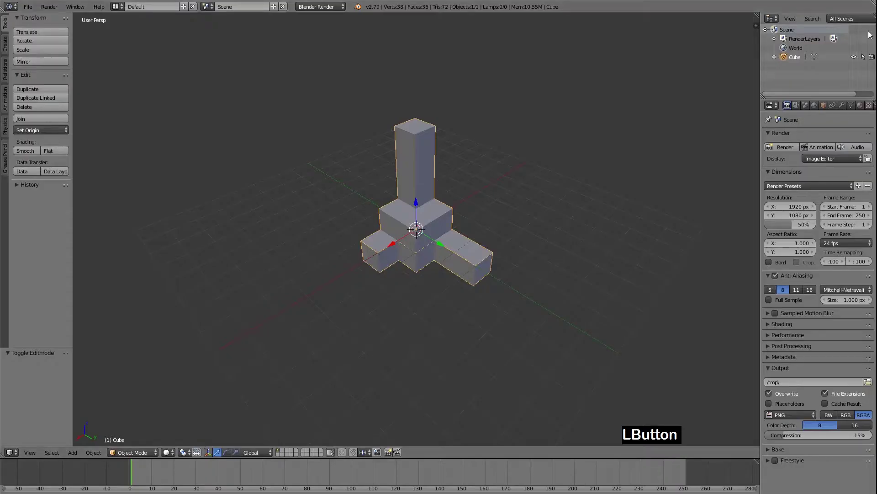
Export the cube to D:\ as FBX over rhcoord_notransform.fbx with the experimental Apply Transform option turned off
click(28, 7)
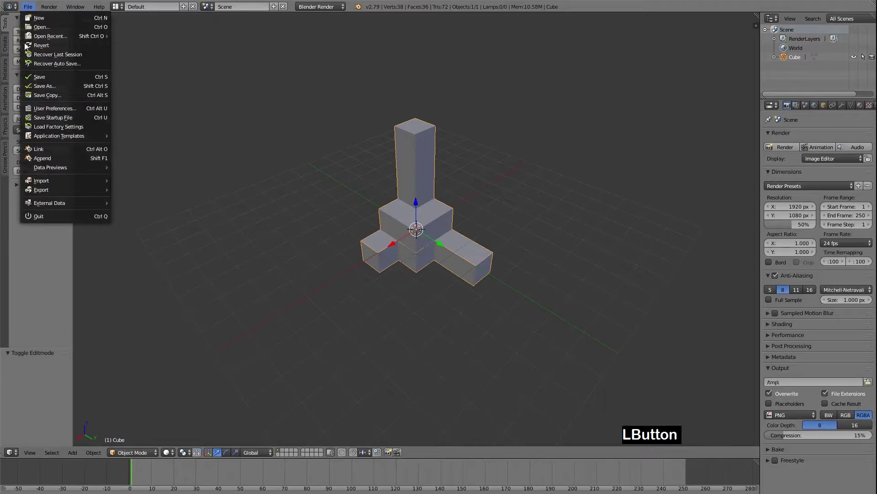
mouse_move(51, 189)
click(132, 217)
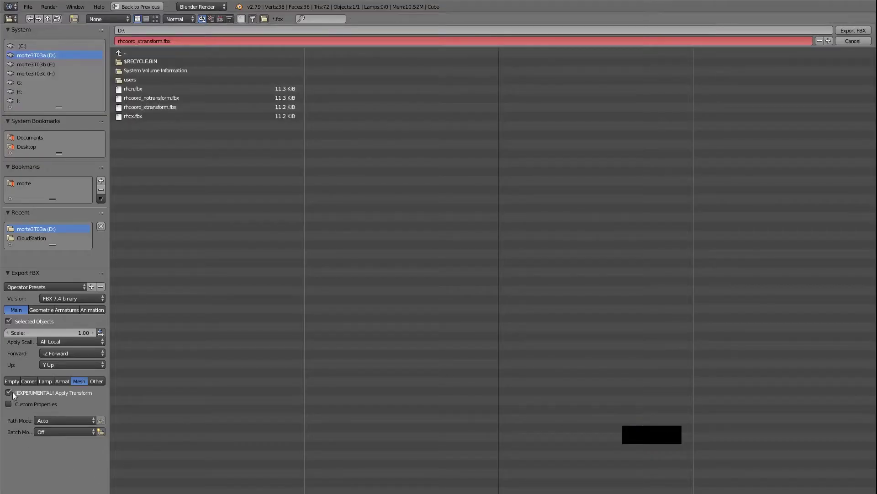
click(12, 393)
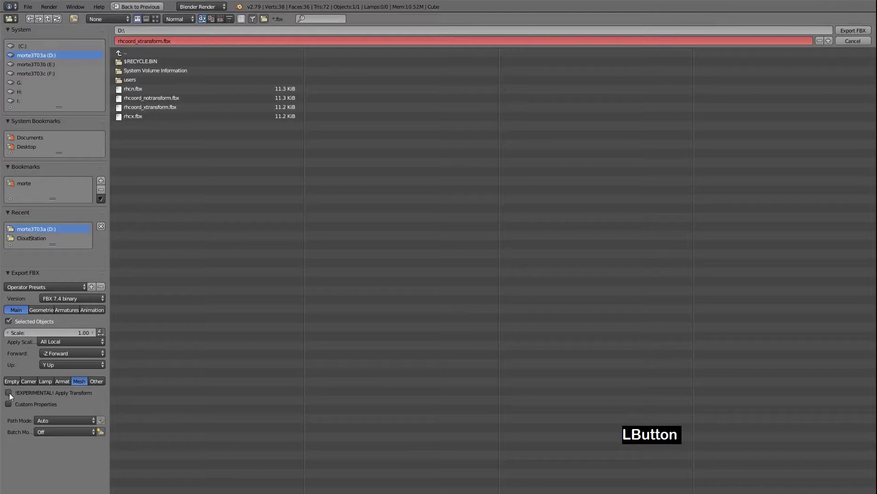
click(155, 97)
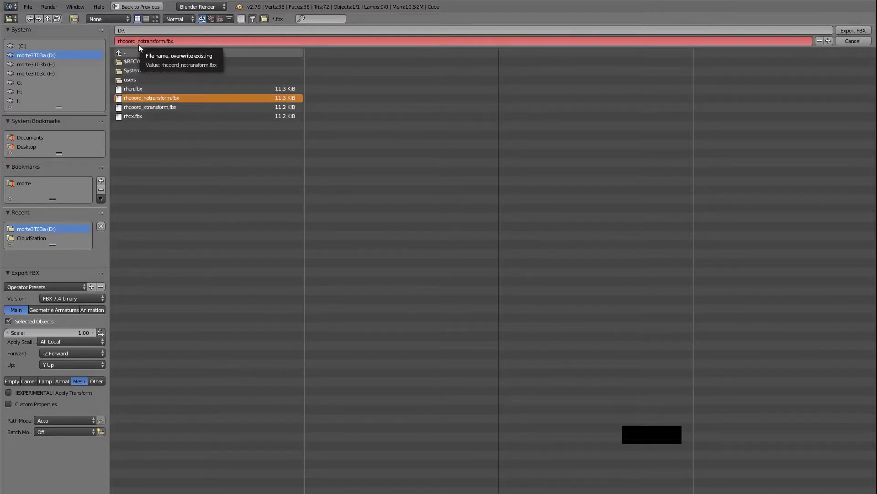
click(870, 31)
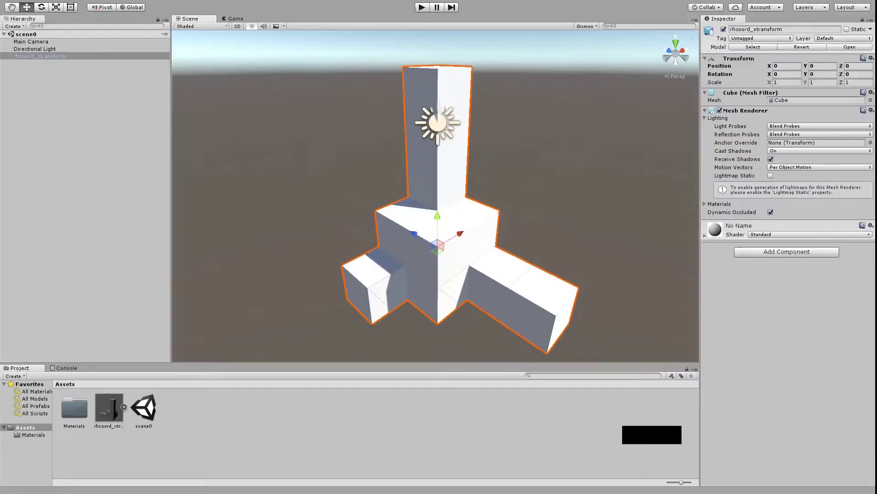
Switch between Unity and Blender to compare the model's orientation in both programs
key(alt)
key(alt+Tab)
key(alt+Tab)
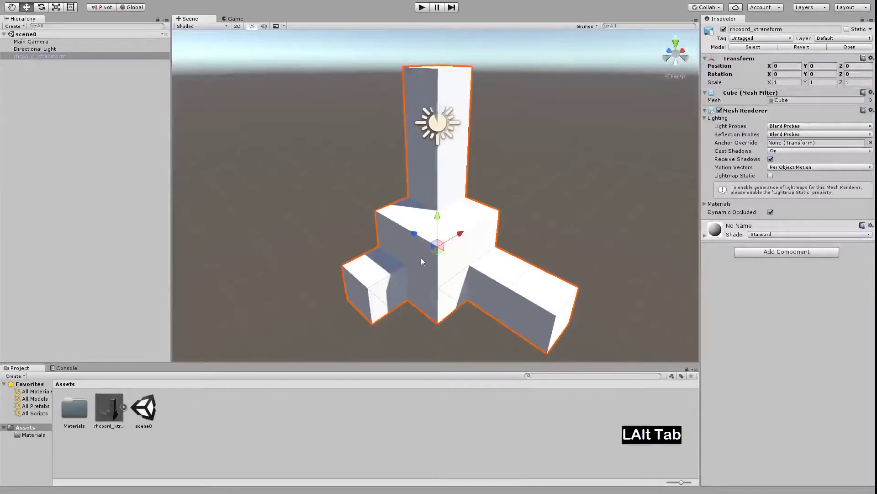
mouse_move(446, 249)
alt+mouse_down()
mouse_move(686, 215)
mouse_move(446, 236)
alt+mouse_up()
key(alt+Tab)
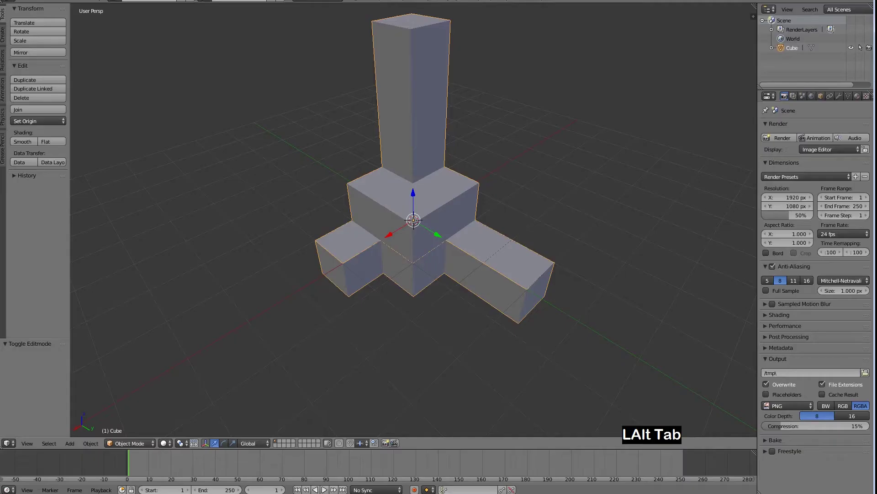
middle_click(430, 247)
Switch to Unity's project launcher and name the new 3D project RHCoord
click(154, 94)
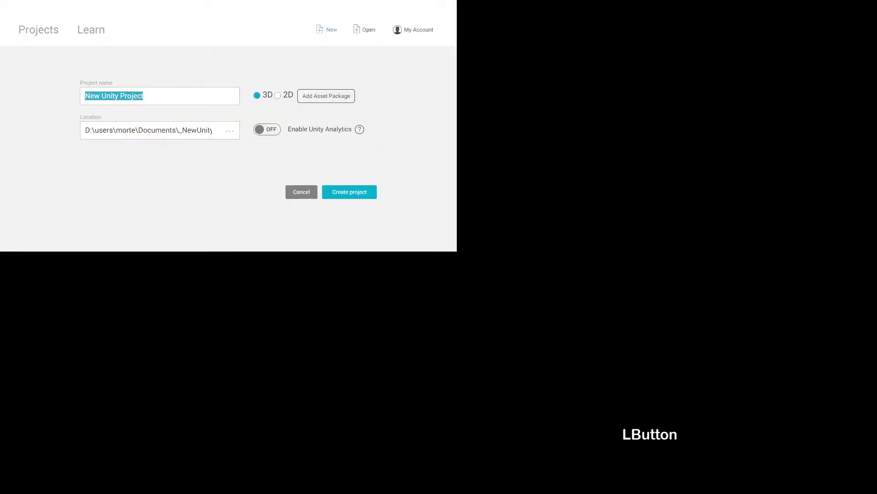
drag(154, 95, 21, 100)
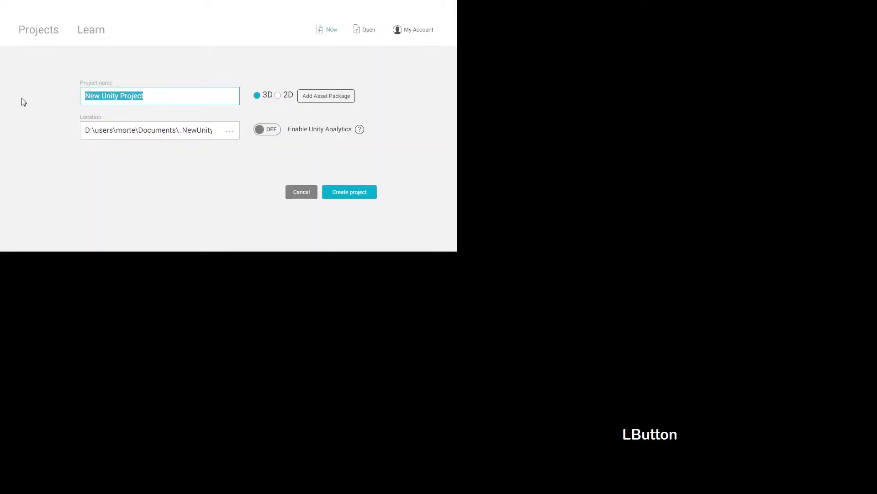
text(RHCoord)
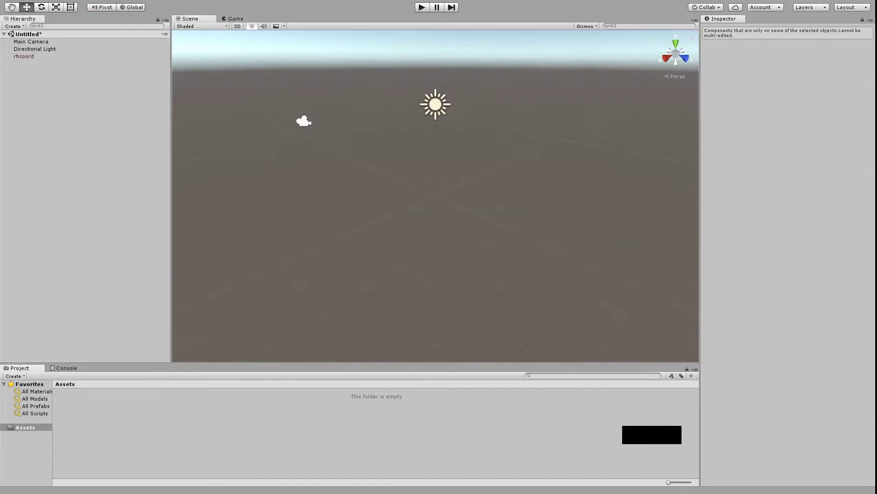
Import rhcoord.blend, rhcoord_notransform.fbx and rhcoord_xtransform.fbx from the D: drive as new assets, keeping the tool handles in Global rotation
click(132, 8)
click(132, 7)
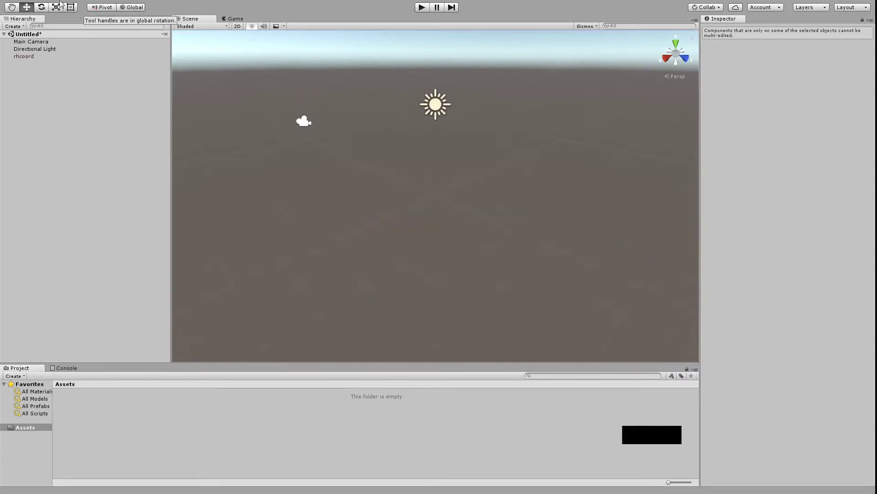
click(41, 0)
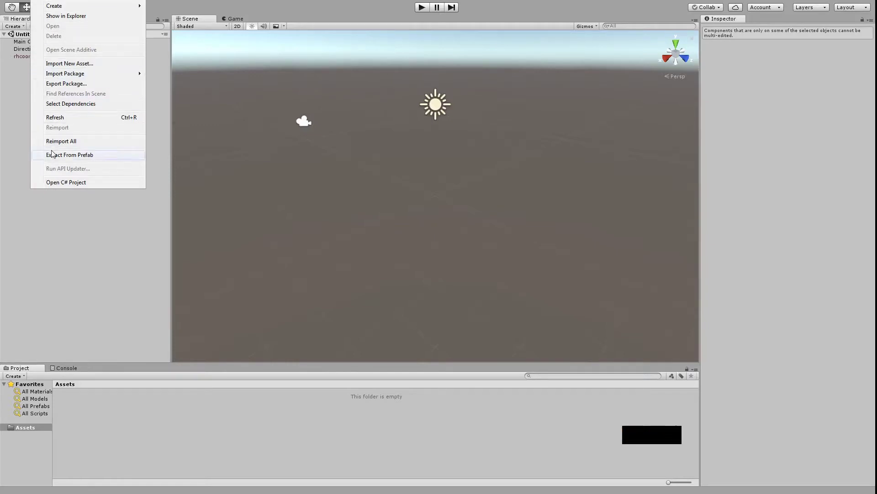
click(73, 64)
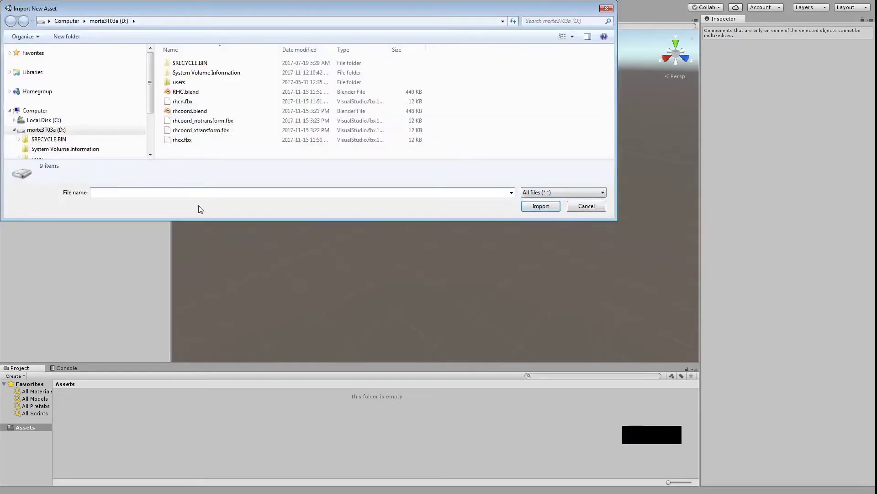
ctrl+click(185, 111)
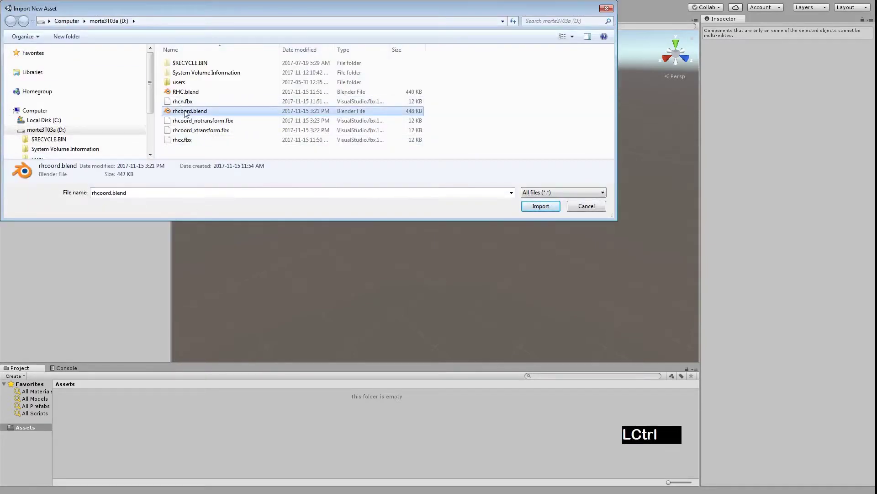
ctrl+click(211, 121)
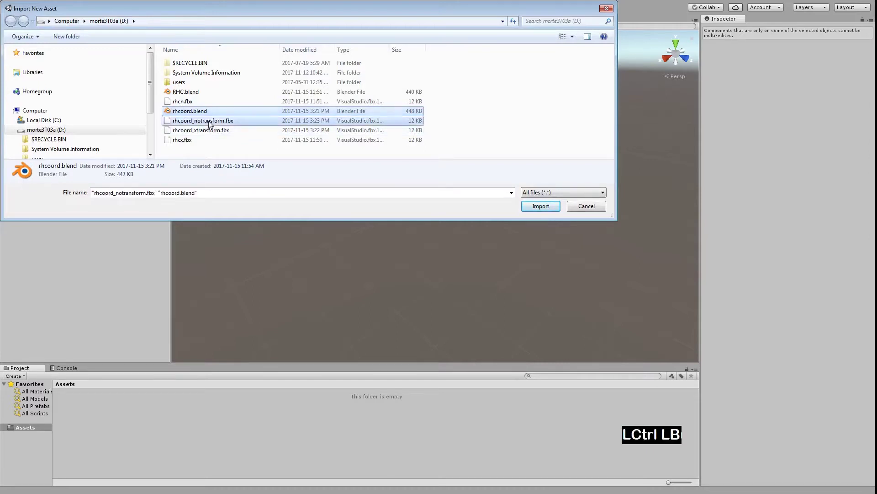
ctrl+click(210, 131)
click(535, 207)
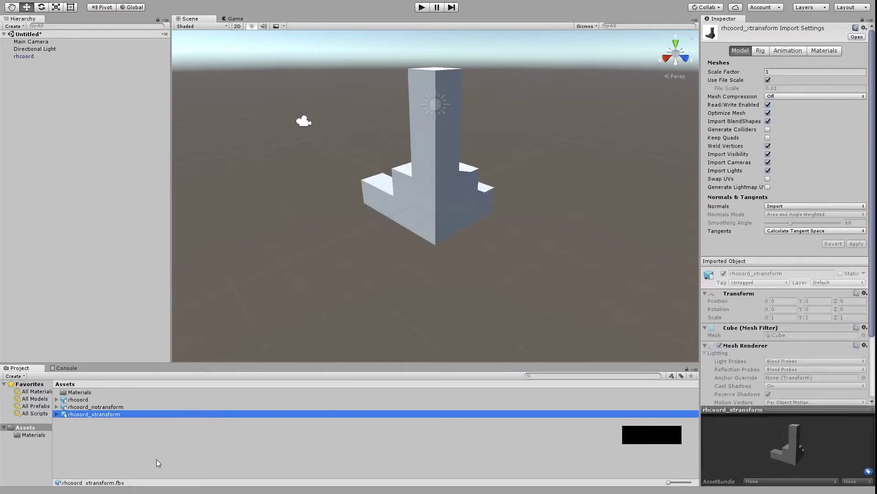
Add the rhcoord asset to the scene hierarchy and select the existing rhcoord object
click(81, 399)
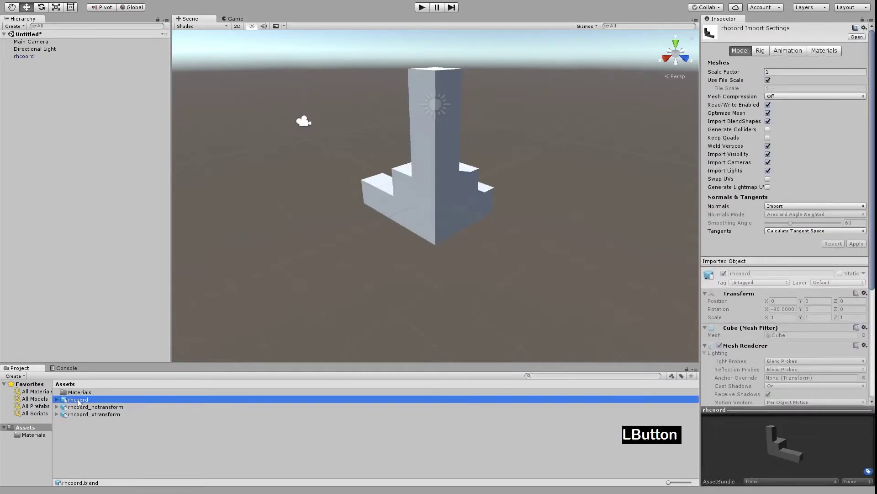
drag(85, 399, 84, 238)
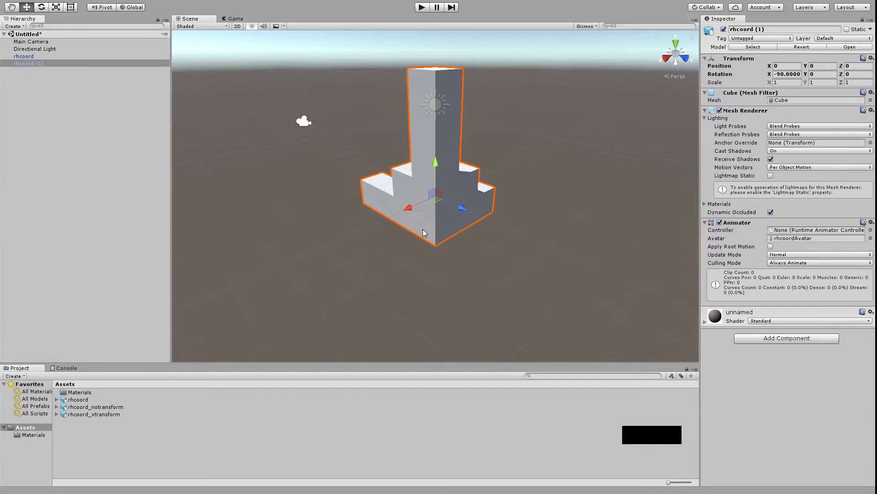
click(26, 56)
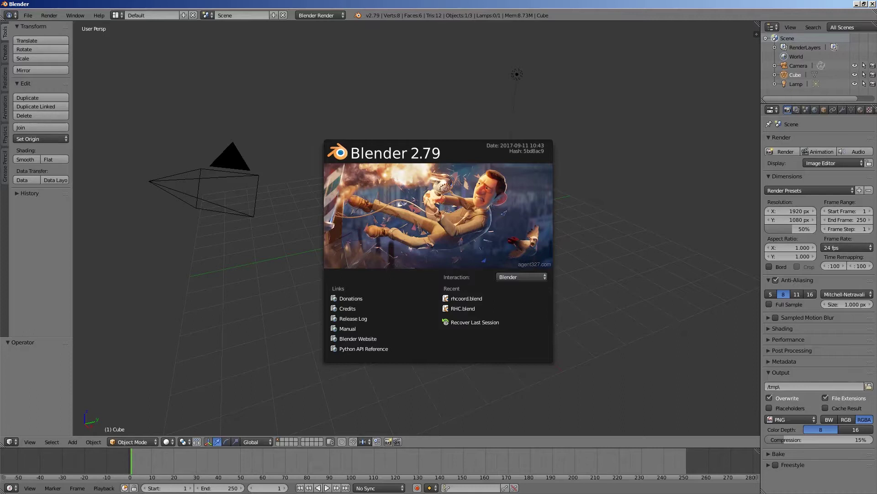
Examine the rhcoord model from the opposite side and check its rotation and scale values
click(319, 307)
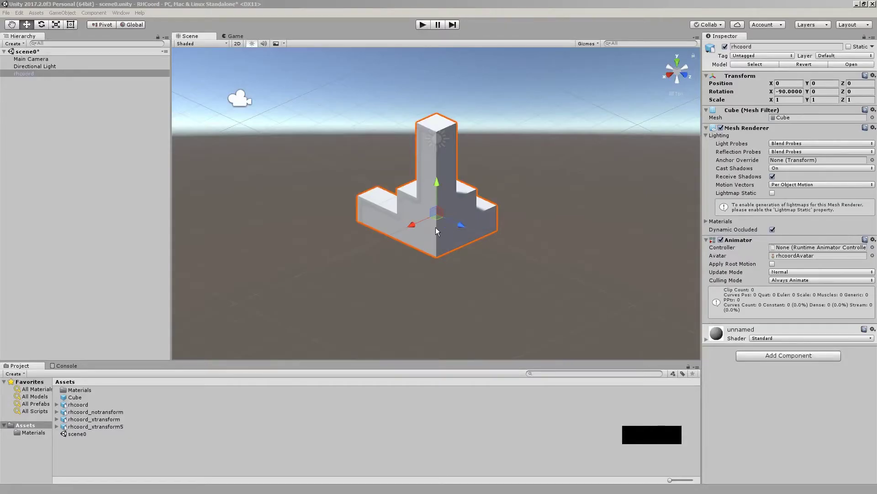
alt+drag(435, 227, 53, 245)
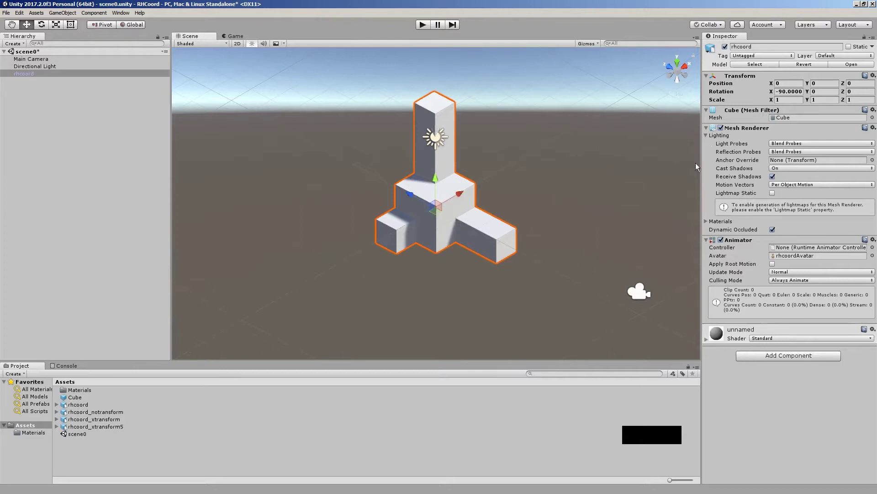
click(778, 90)
click(781, 100)
click(823, 100)
click(851, 100)
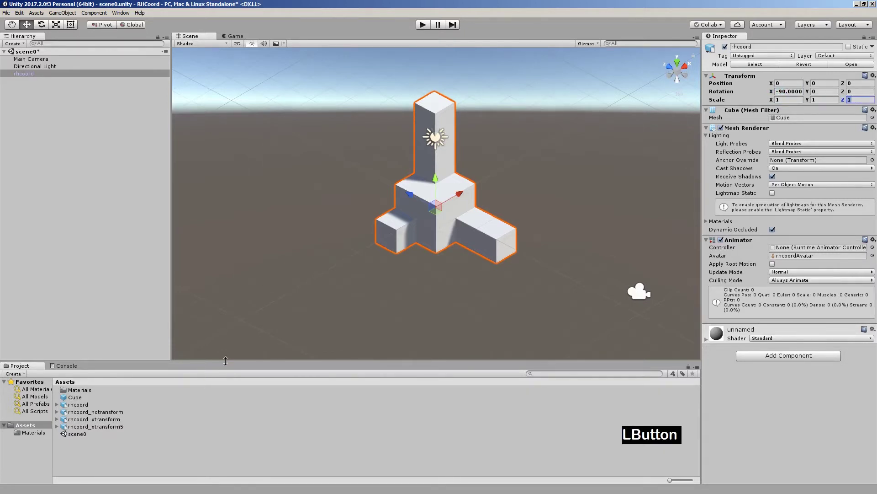
Add the Cube prefab to the scene and view it side-on against the rhcoord model to compare sizes
drag(69, 397, 52, 163)
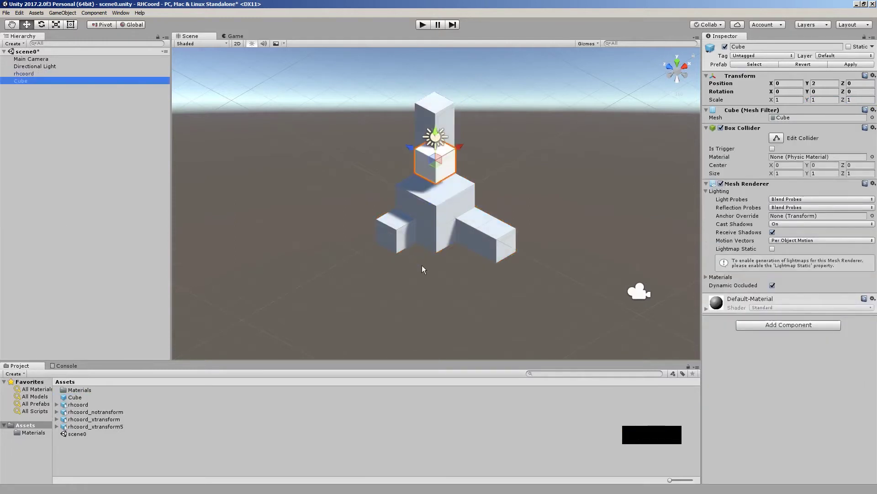
alt+drag(417, 279, 547, 187)
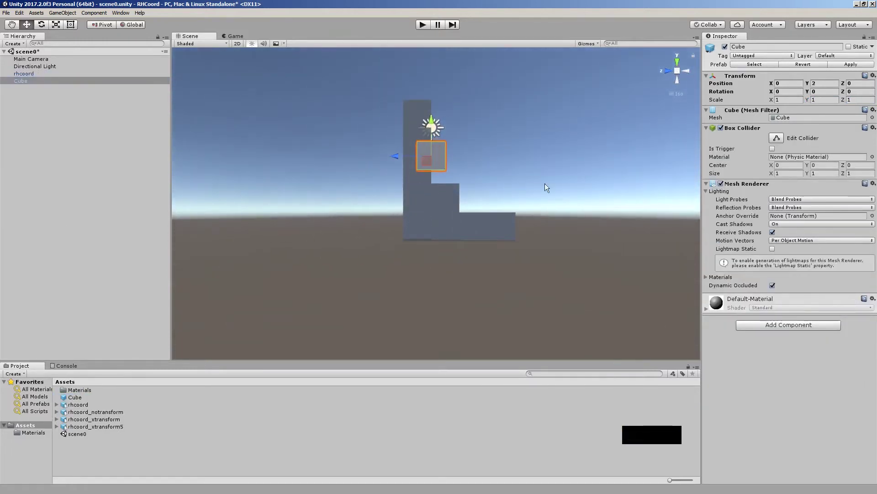
click(676, 93)
Set the rhcoord object's scale to 0.5 on the X, Y and Z axes
click(785, 100)
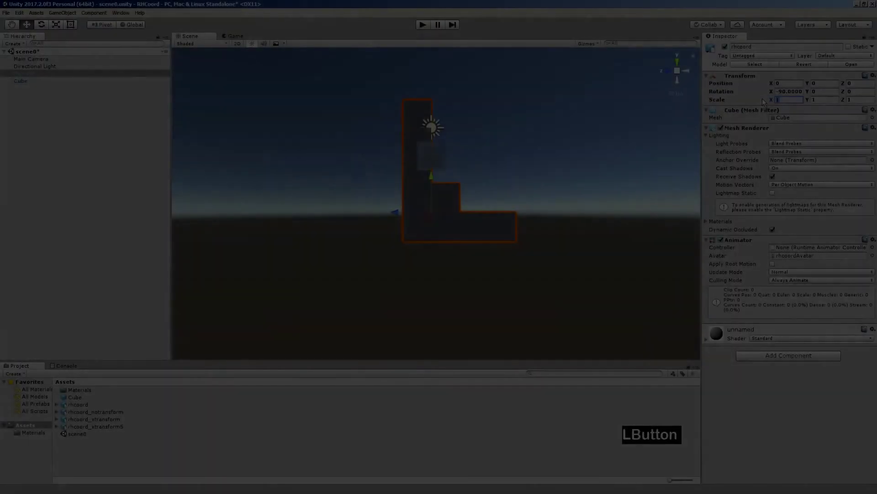
text(.5)
click(823, 100)
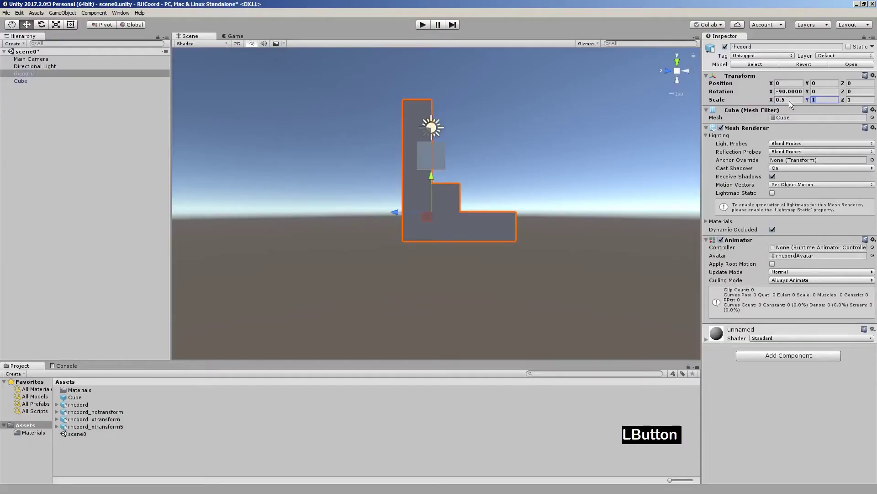
text(.5)
click(843, 100)
text(.5)
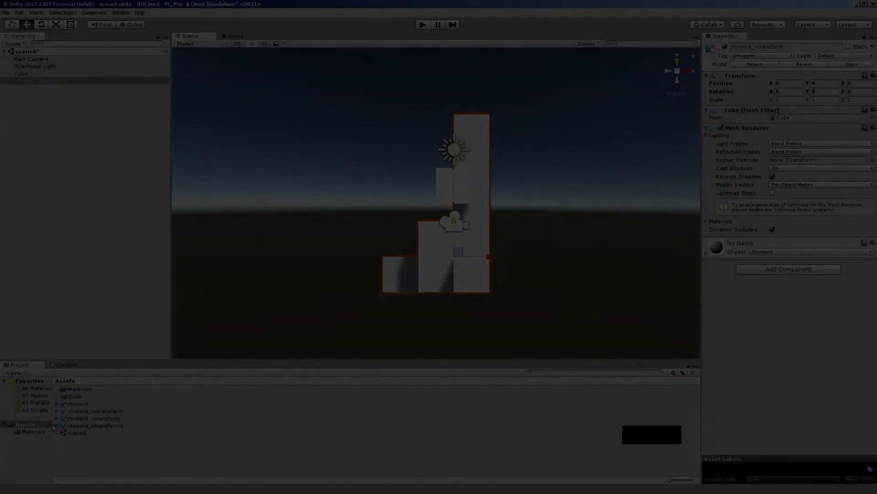
Set the Scale Factor in the rhcoord_xtransform asset's import settings to 0.5 and apply it
click(88, 418)
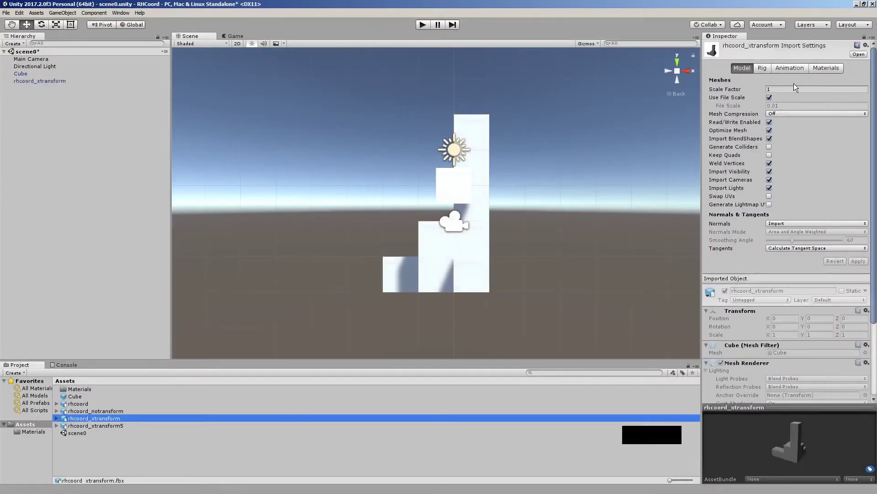
click(741, 90)
text(.5)
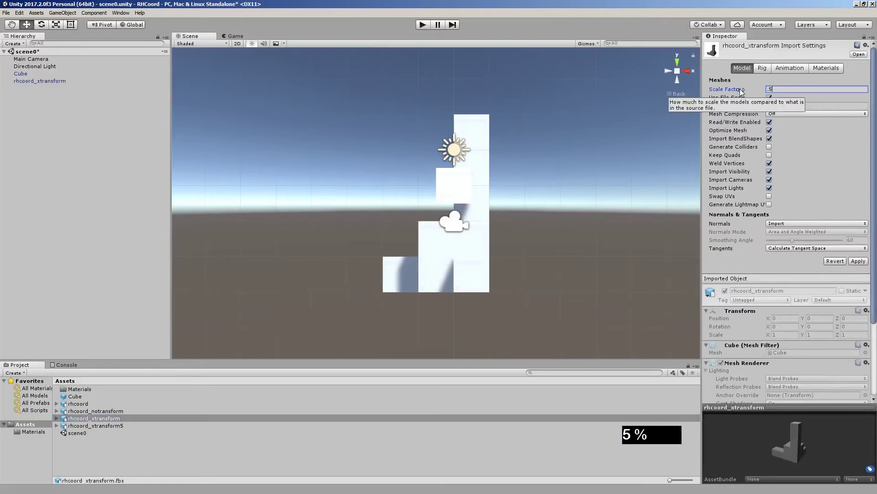
key(Tab)
click(857, 266)
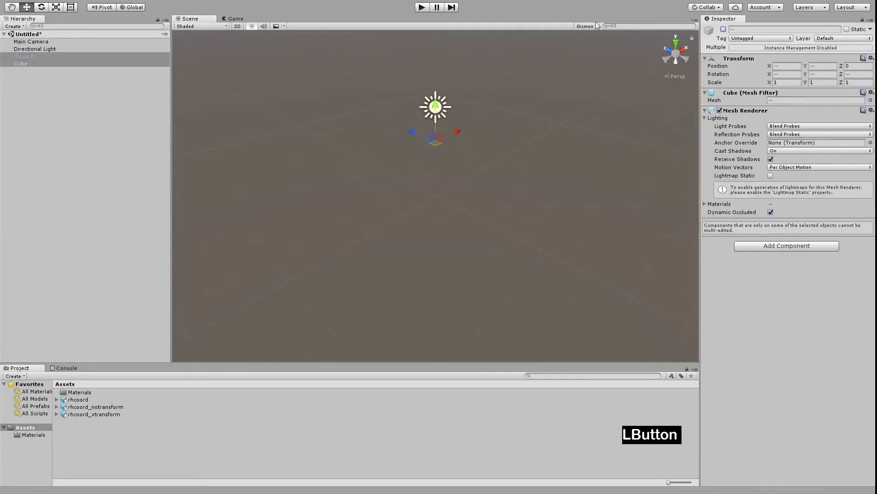
Add rhcoord_notransform to the scene hierarchy and check its X rotation and its scale on all axes
drag(92, 406, 84, 183)
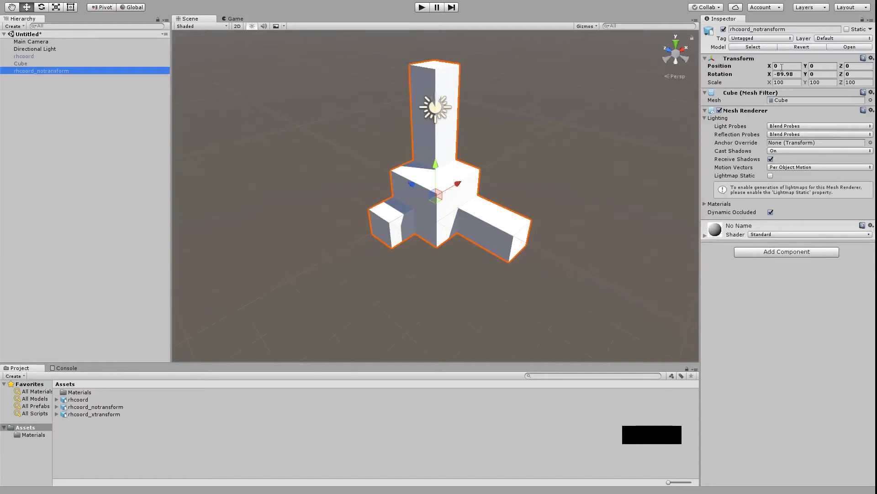
click(796, 74)
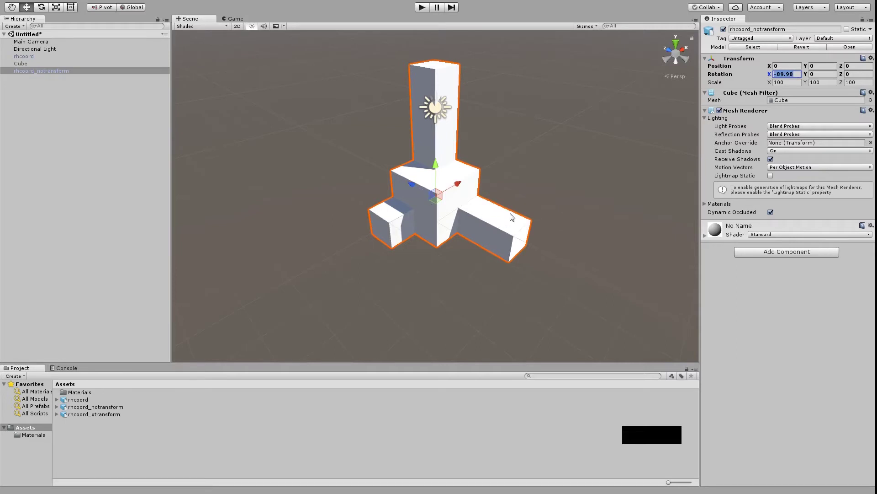
click(785, 83)
click(830, 83)
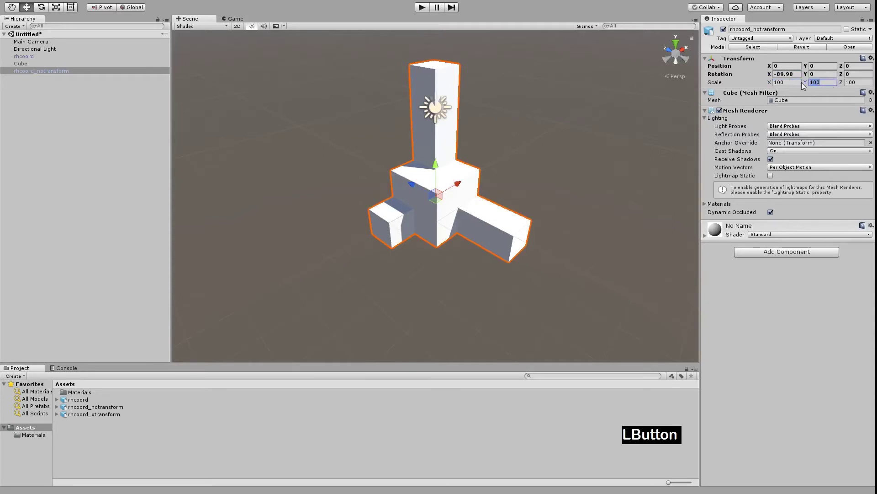
click(851, 82)
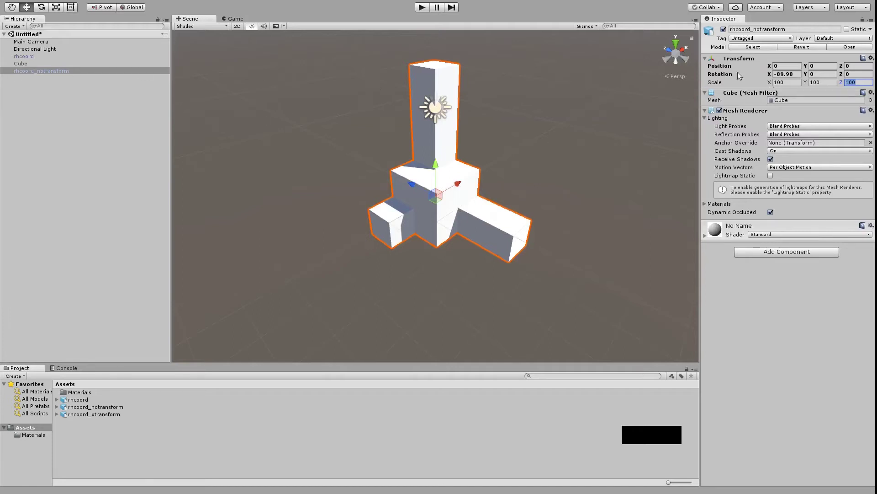
Deactivate rhcoord_notransform, add rhcoord_xtransform to the scene hierarchy and check its X rotation
click(724, 29)
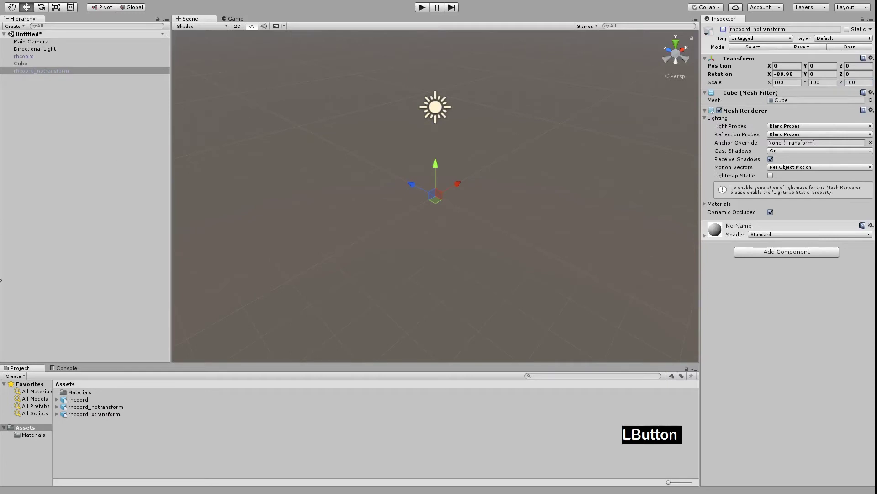
click(103, 414)
drag(102, 413, 89, 203)
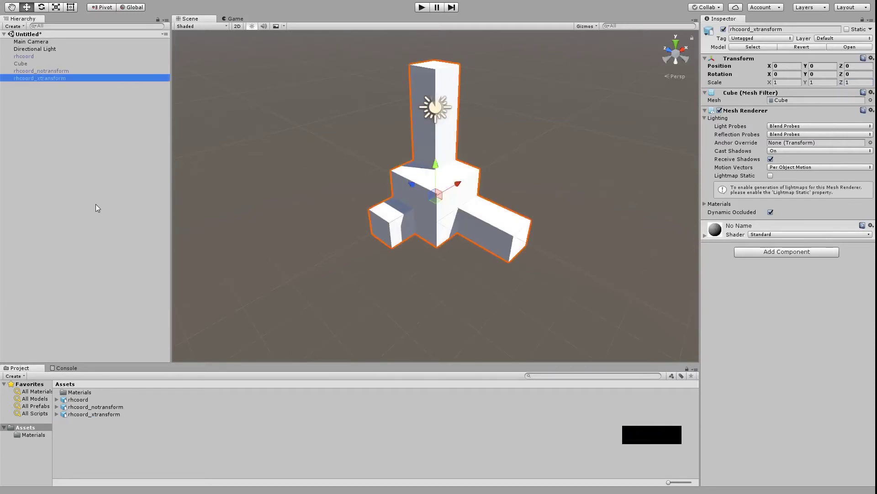
click(781, 74)
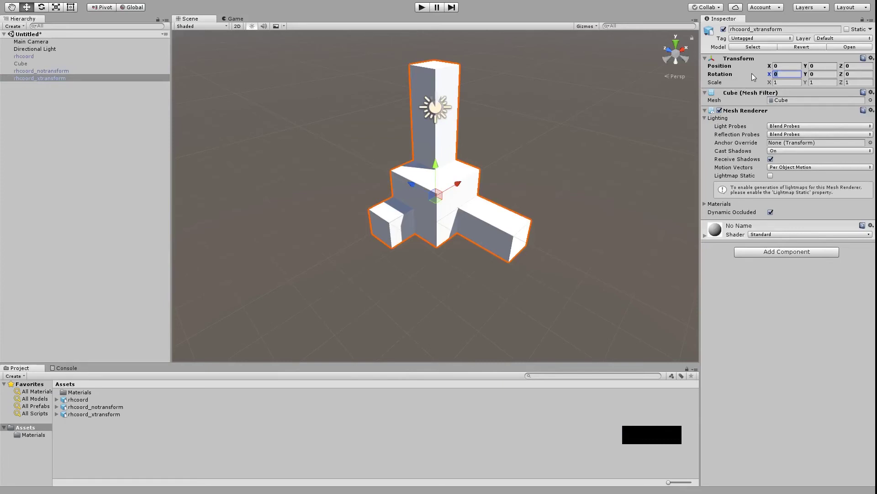
click(29, 62)
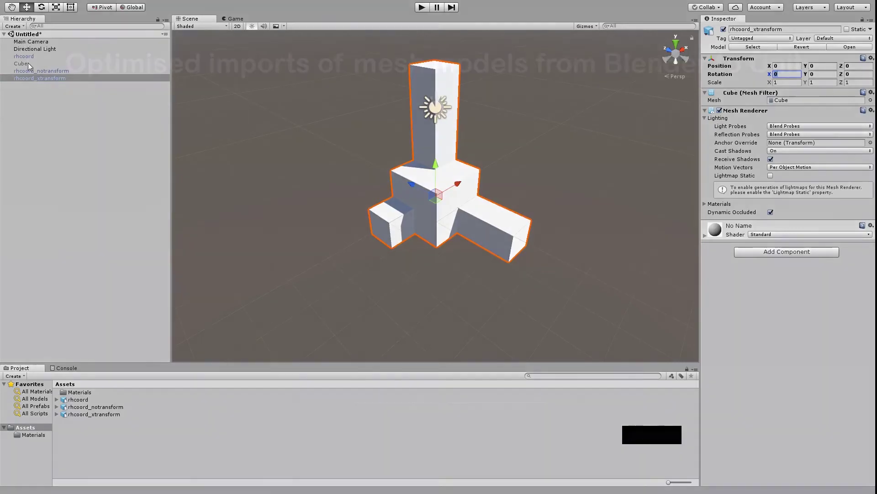